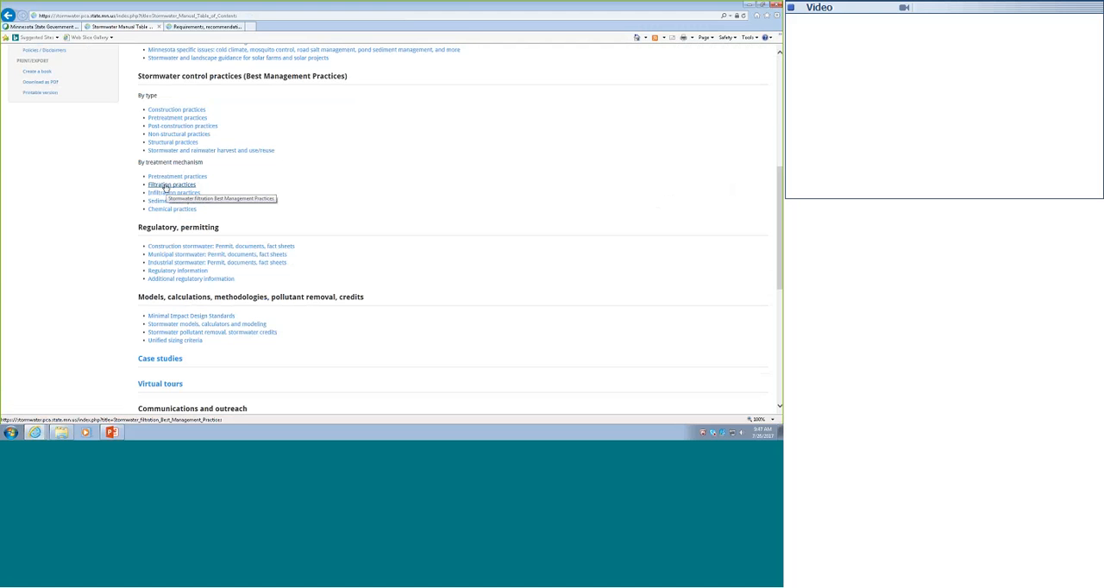
# Open the page on using green roofs as a BMP in the MIDS calculator, found under the filtration practices for green roofs.
pyautogui.click(168, 186)
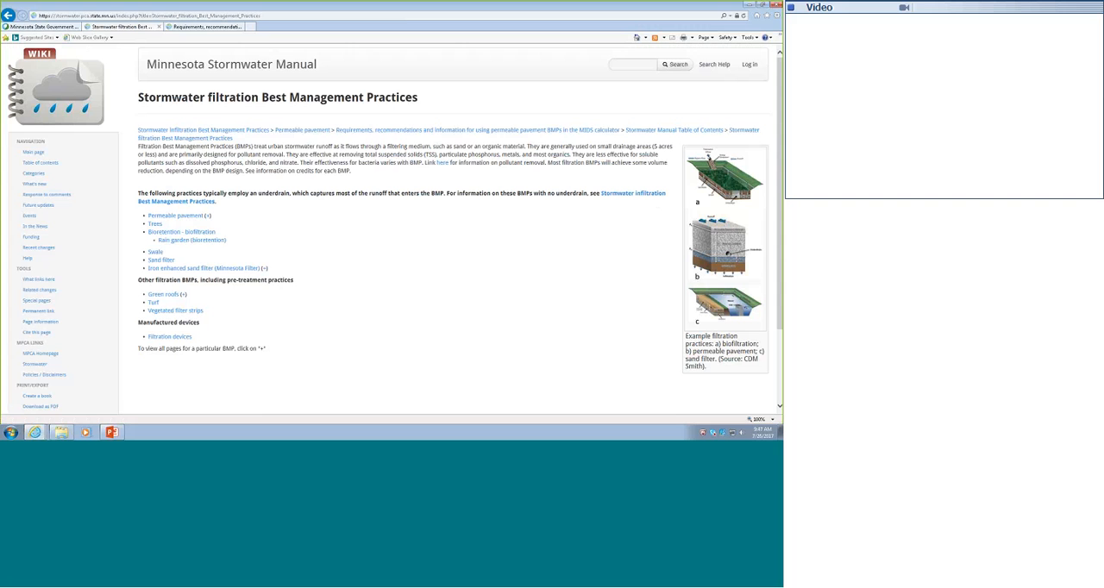
pyautogui.click(164, 294)
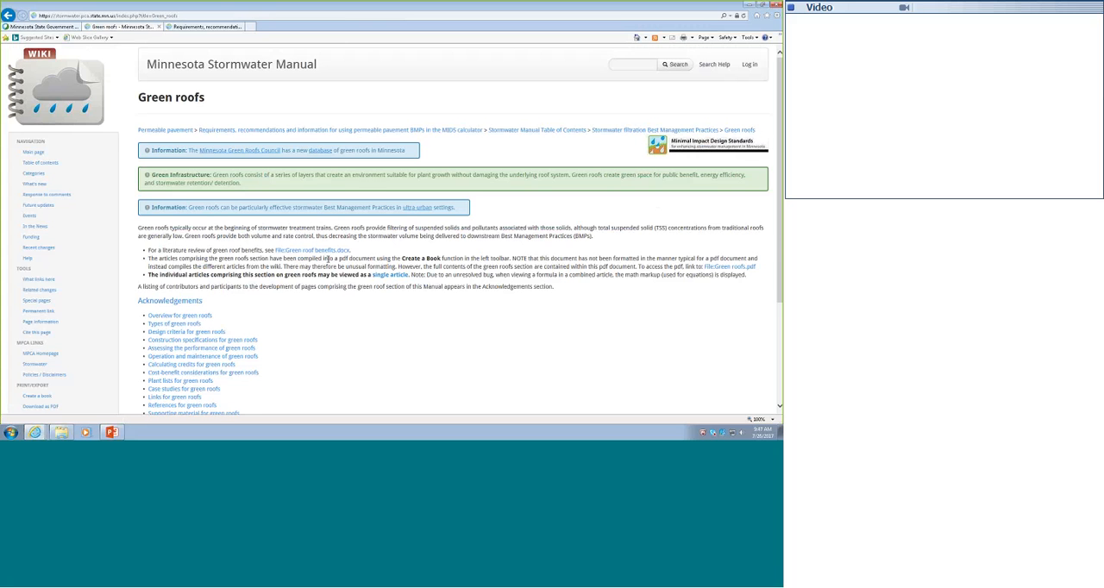
pyautogui.scroll(-1, 323, 263)
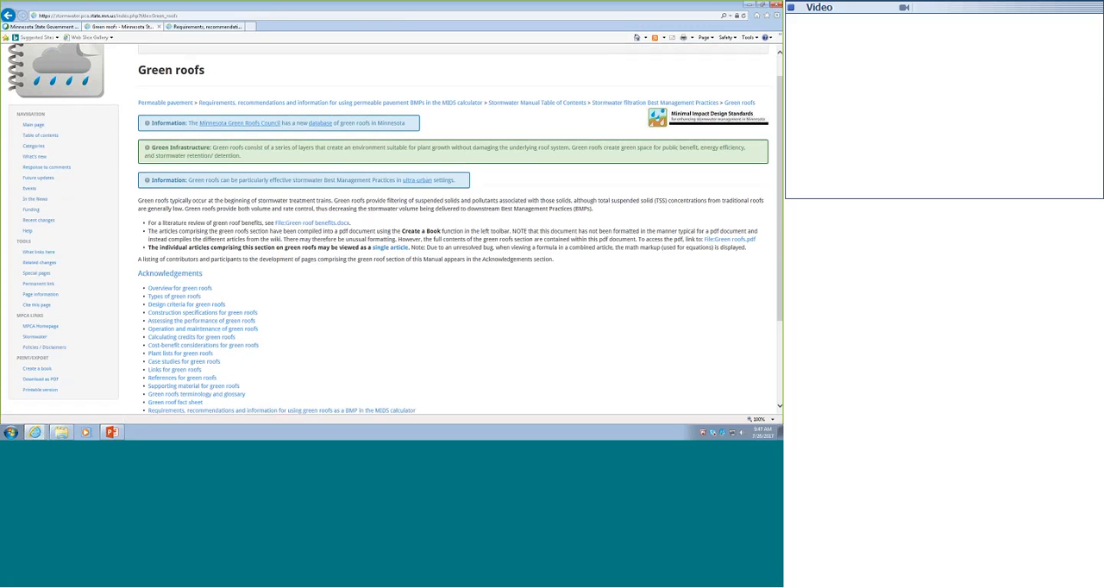
pyautogui.scroll(-1, 305, 316)
pyautogui.scroll(-1, 305, 316)
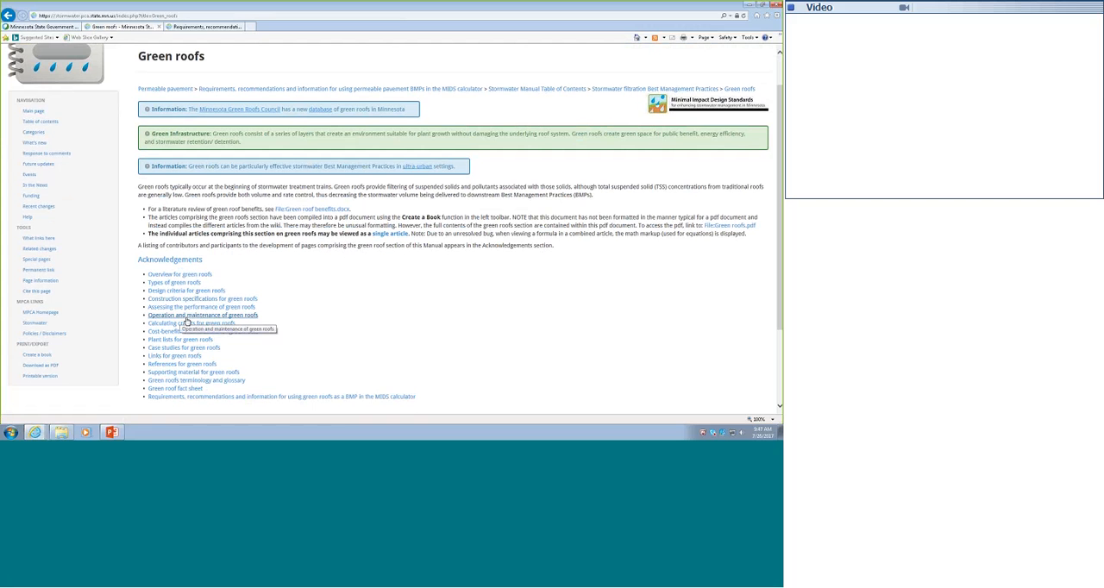
pyautogui.click(211, 399)
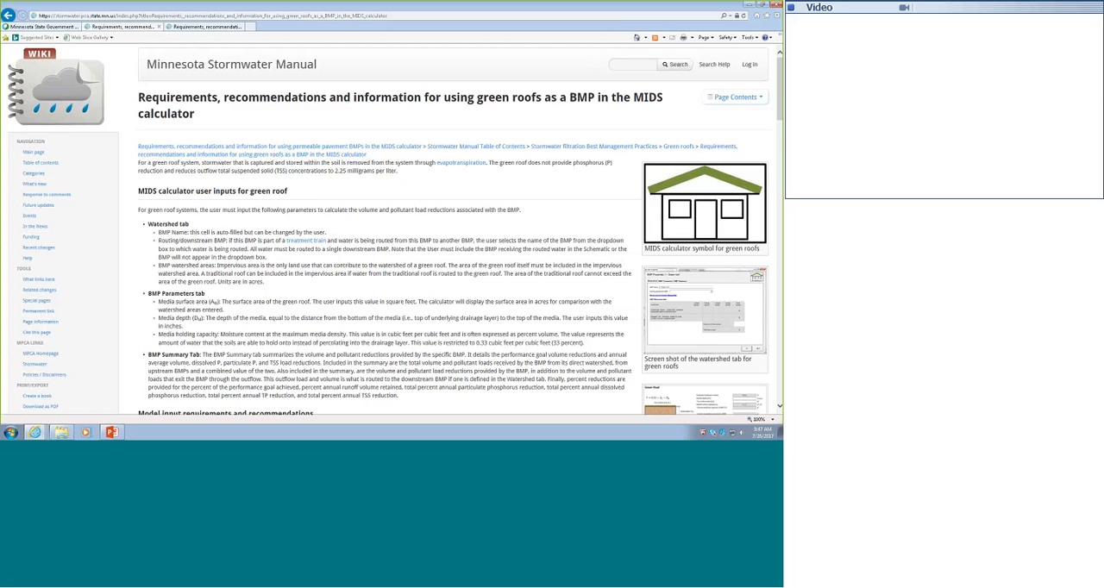
# Review the green roof page's contents list, model input requirements and example application in the MIDS calculator.
pyautogui.click(733, 97)
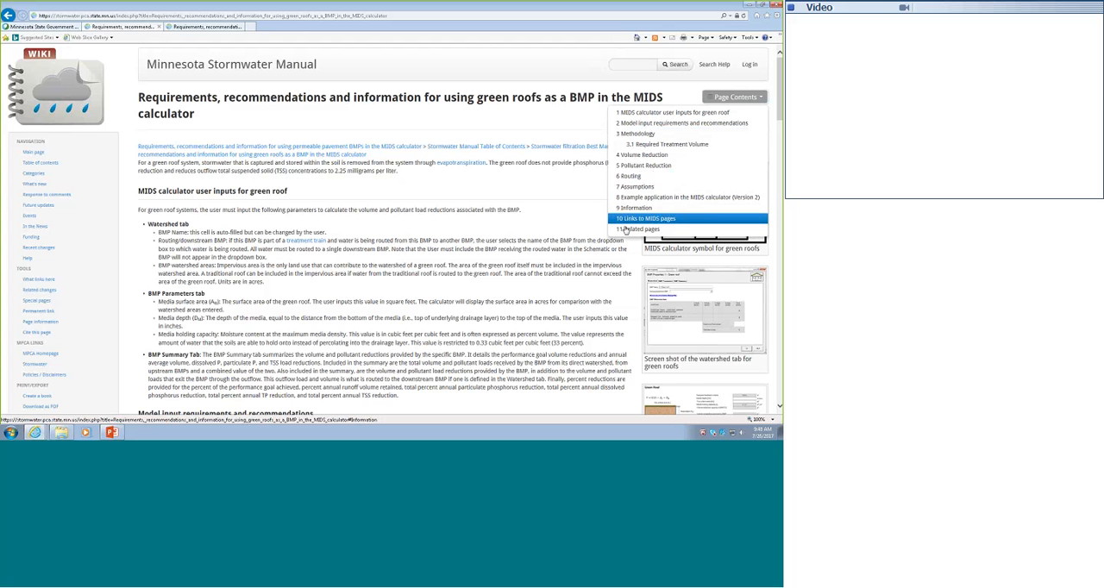
pyautogui.scroll(-4, 490, 248)
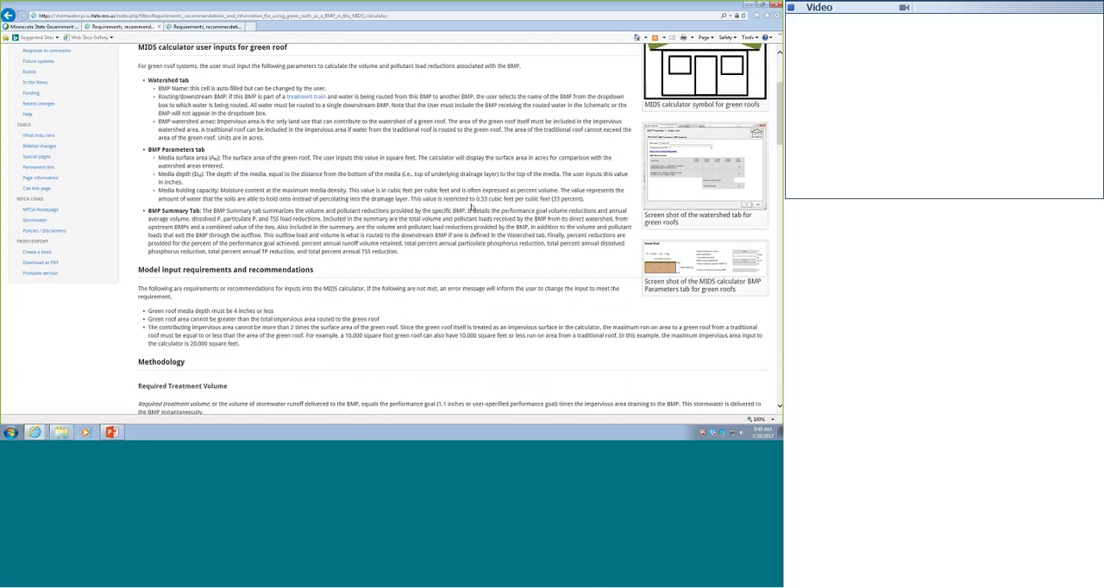
pyautogui.scroll(-20, 472, 208)
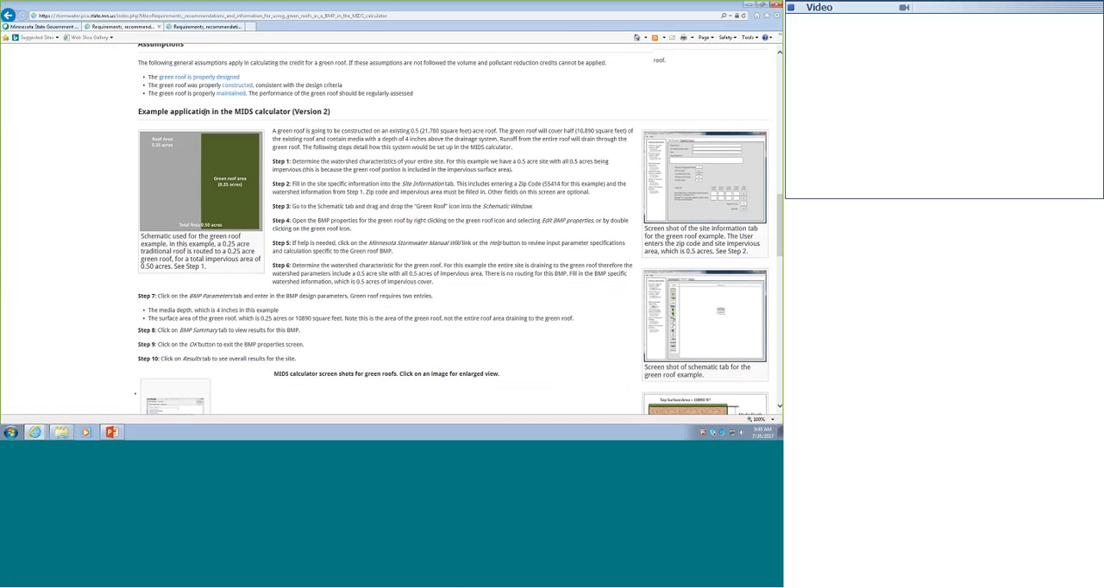
# Switch to the MIDS Calculator and create a new project saved as "green roofs" in the Documents library.
pyautogui.click(746, 7)
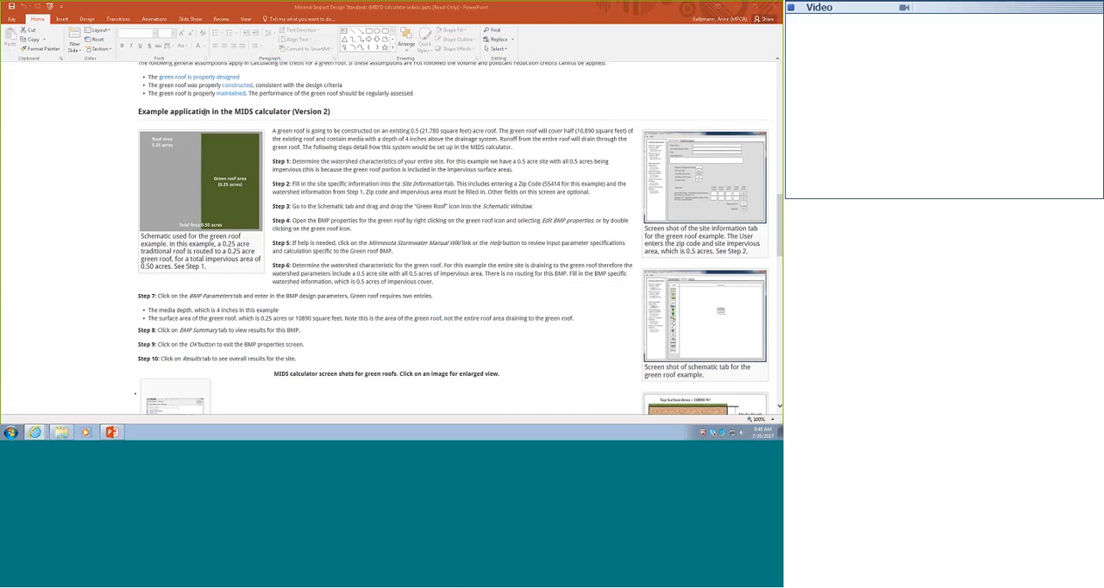
pyautogui.click(737, 7)
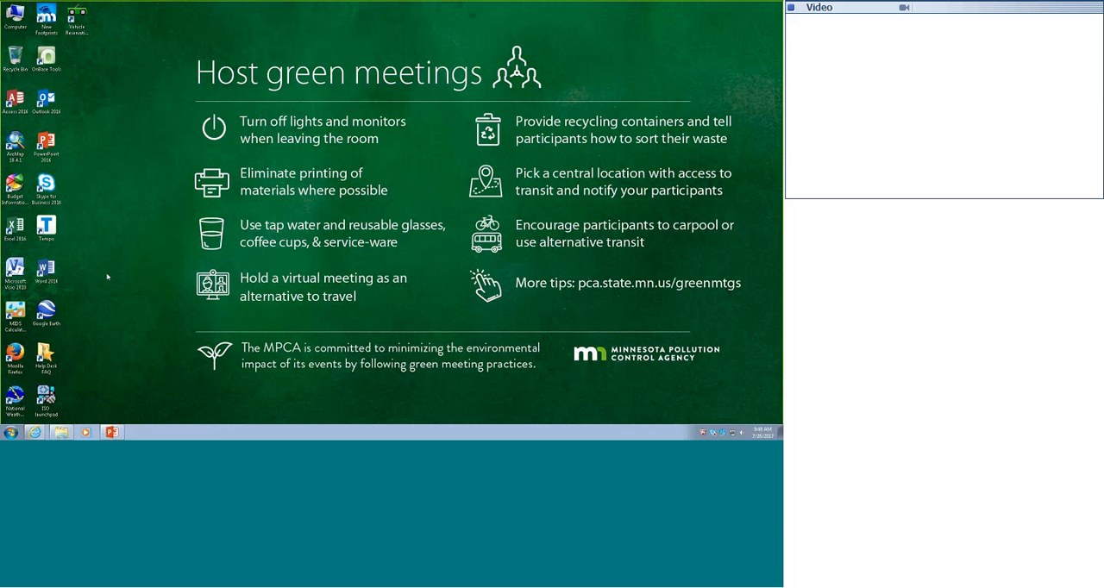
pyautogui.doubleClick(15, 315)
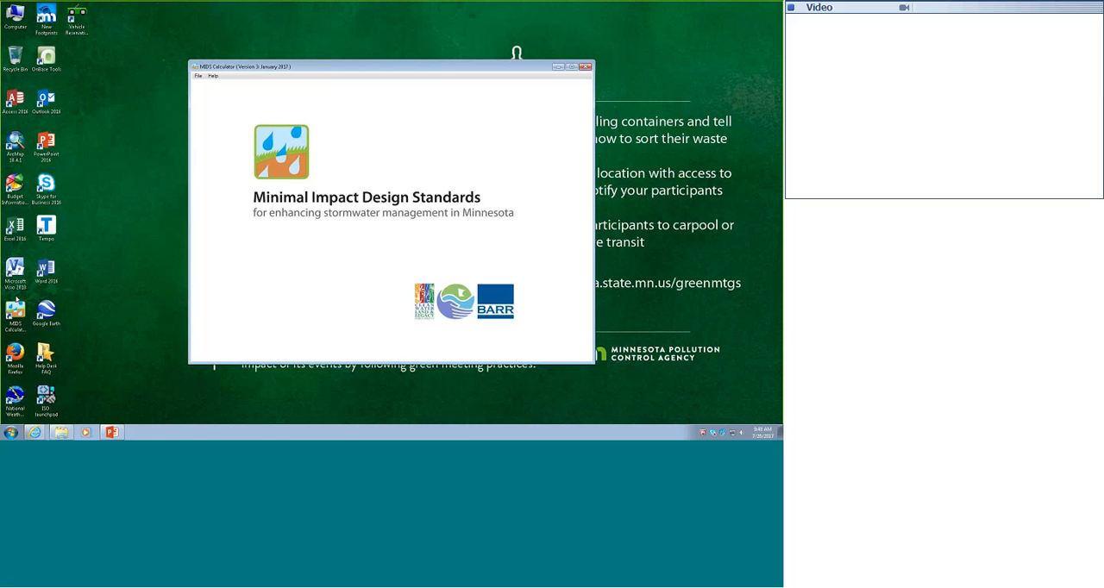
pyautogui.click(198, 76)
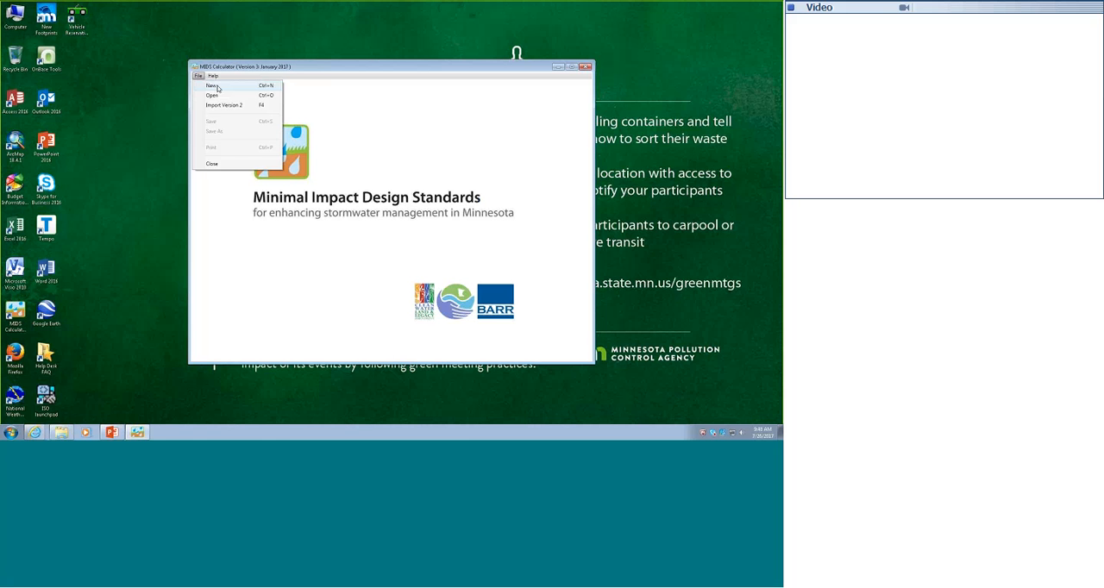
pyautogui.click(212, 85)
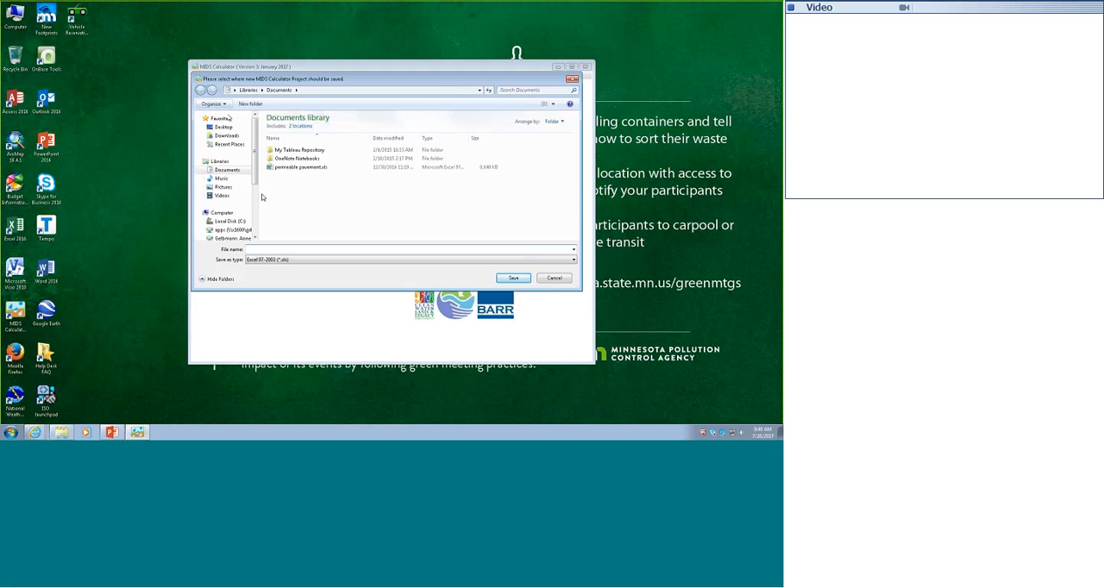
pyautogui.write('green roofs')
pyautogui.click(513, 278)
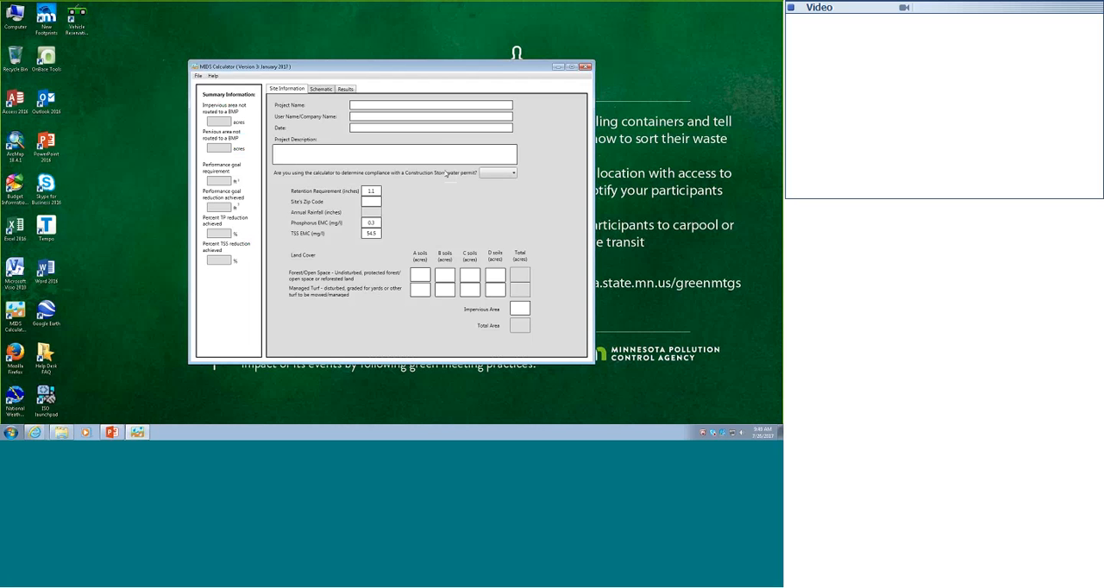
# Answer No to Construction Stormwater permit compliance and enter zip code 55155 and 0.5 acres of impervious area for the site.
pyautogui.click(514, 173)
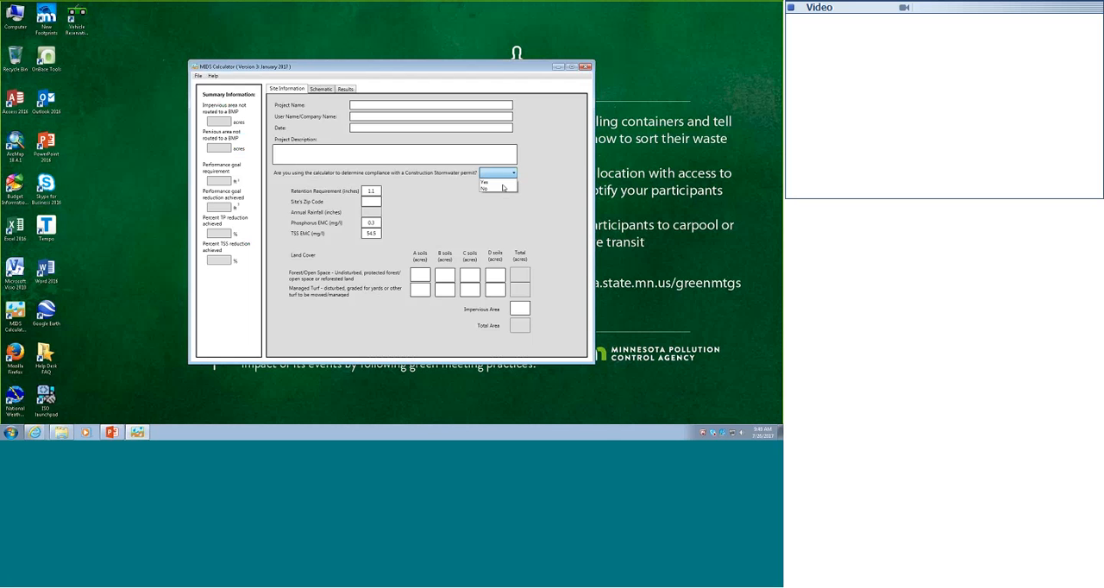
pyautogui.click(504, 188)
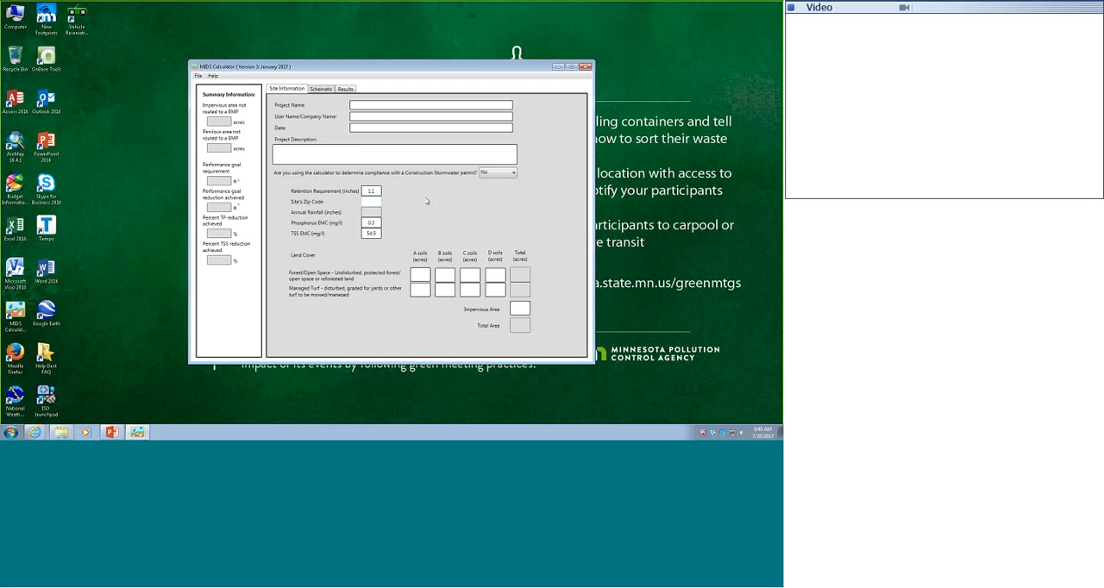
pyautogui.write('55155')
pyautogui.click(377, 192)
# Add a green roof BMP near the middle of the project schematic.
pyautogui.click(324, 89)
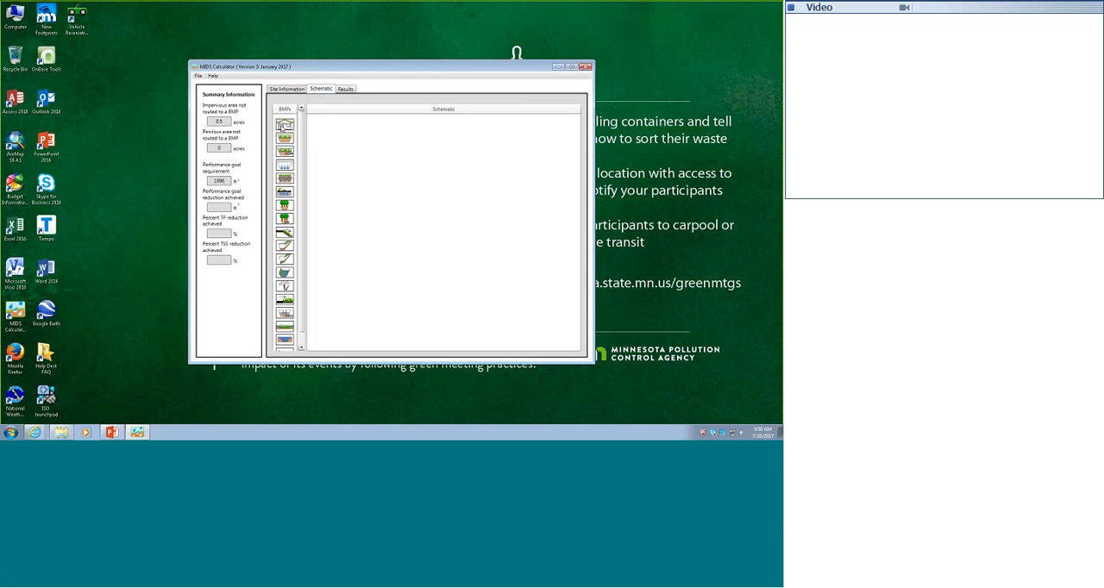
pyautogui.scroll(-1, 283, 127)
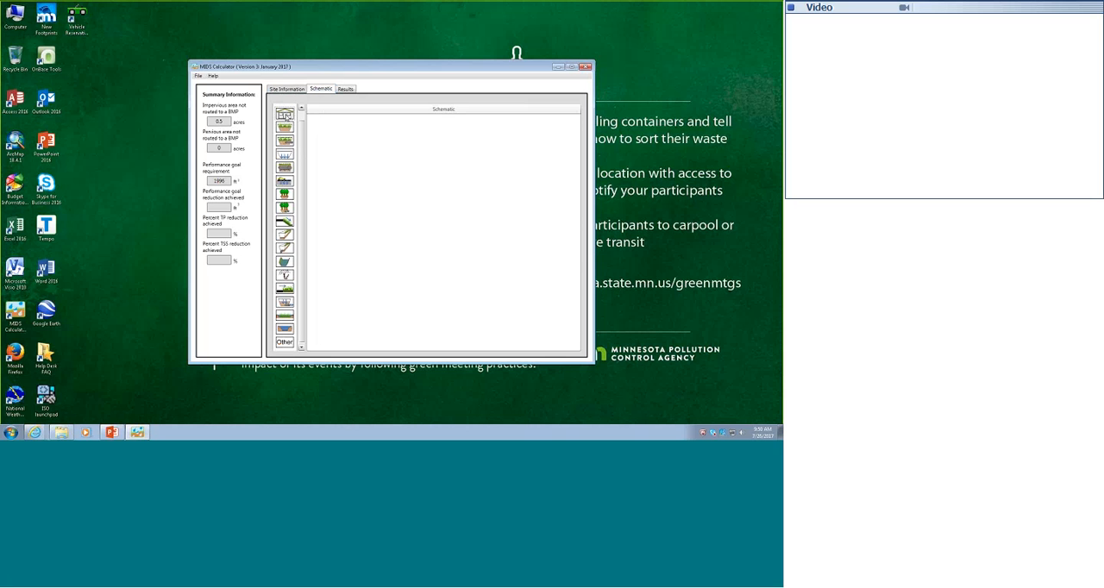
pyautogui.moveTo(286, 115); pyautogui.dragTo(425, 218)
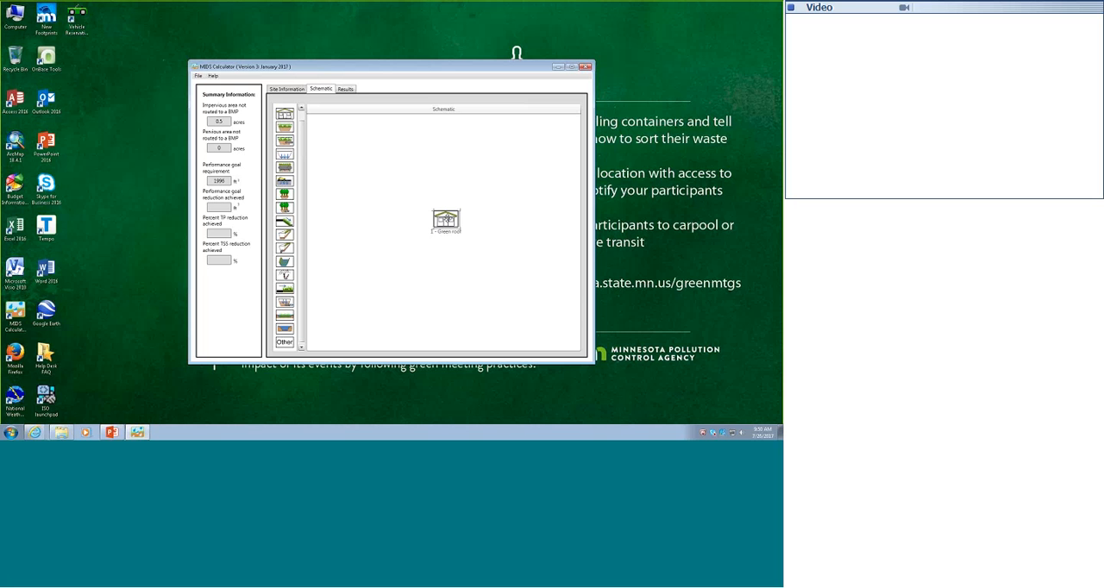
# Set the impervious cover in the green roof's BMP watershed area to 0.5 acres.
pyautogui.rightClick(446, 221)
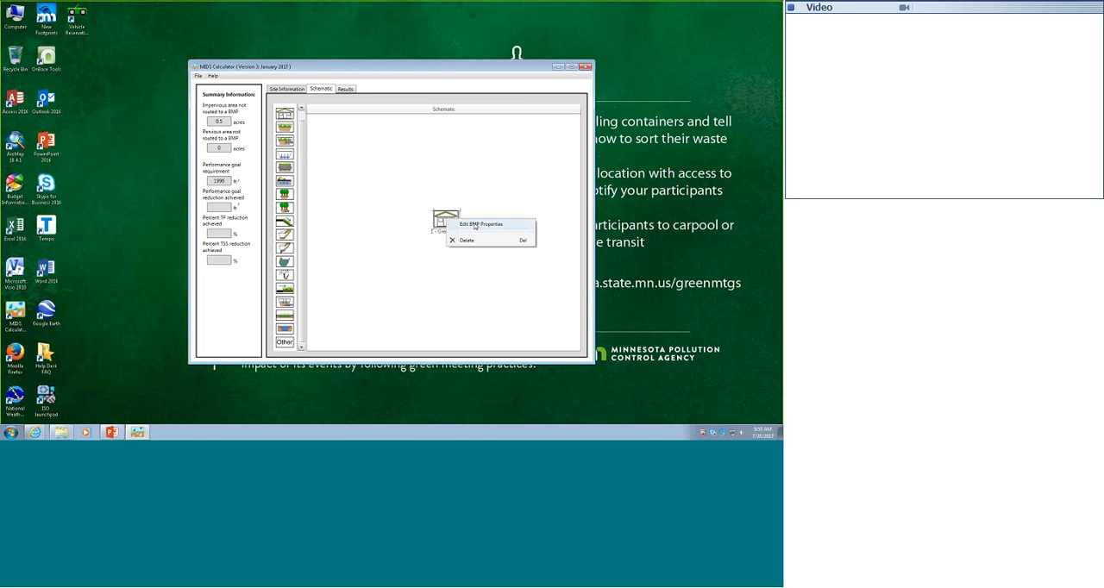
pyautogui.click(477, 226)
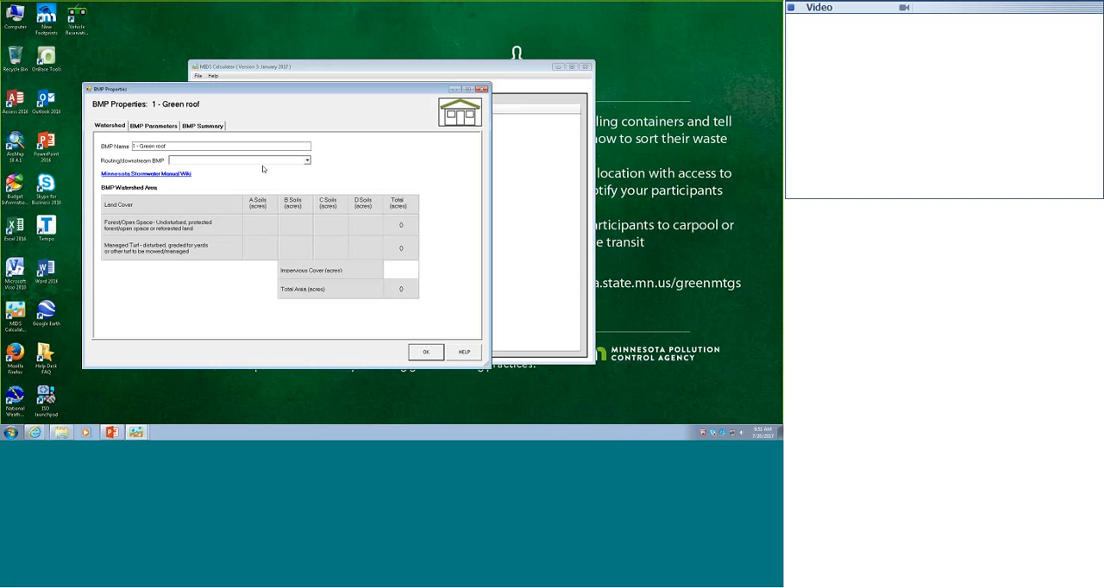
pyautogui.click(402, 271)
pyautogui.write('0.5')
# Set the green roof's media depth to 3 inches and its media surface area to 15000 square feet.
pyautogui.click(158, 128)
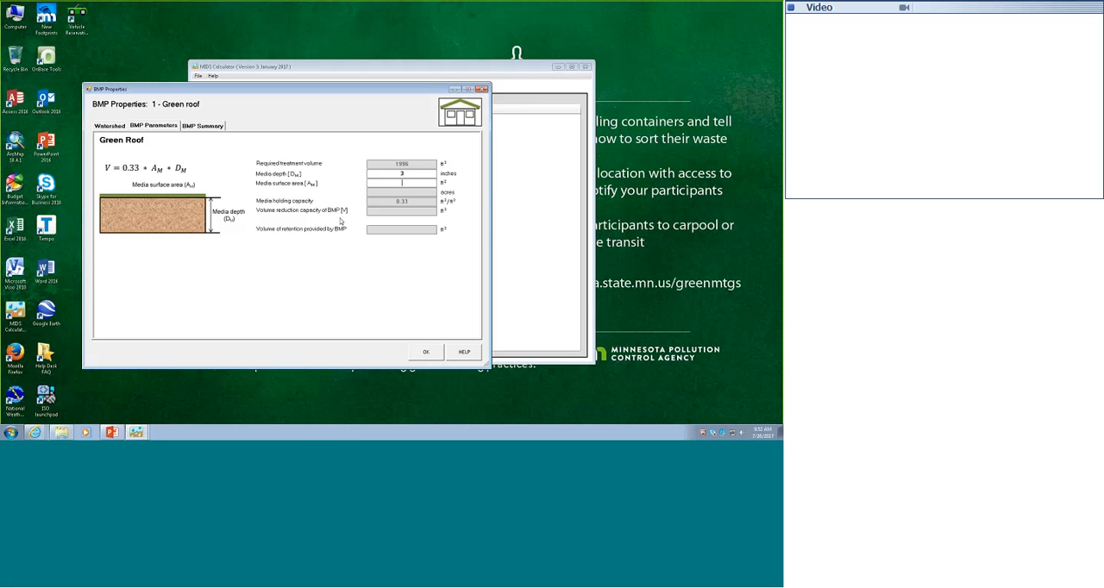
pyautogui.write('15000')
# Try a media surface area of 10000 square feet for the green roof.
pyautogui.click(403, 173)
pyautogui.moveTo(412, 183); pyautogui.dragTo(389, 183)
pyautogui.write('18000')
pyautogui.press('Tab')
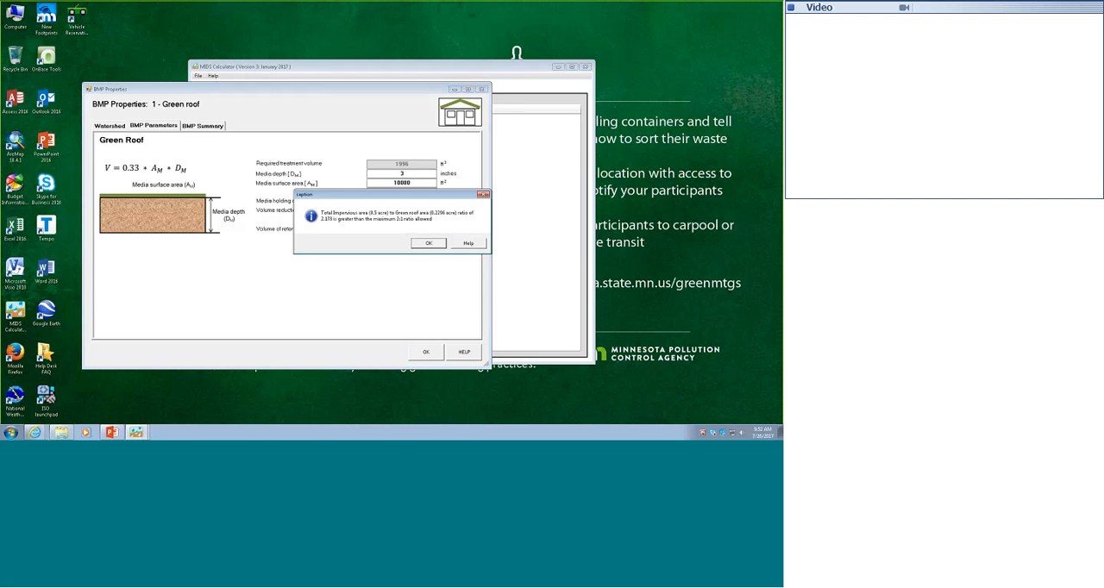
pyautogui.click(430, 244)
pyautogui.click(429, 244)
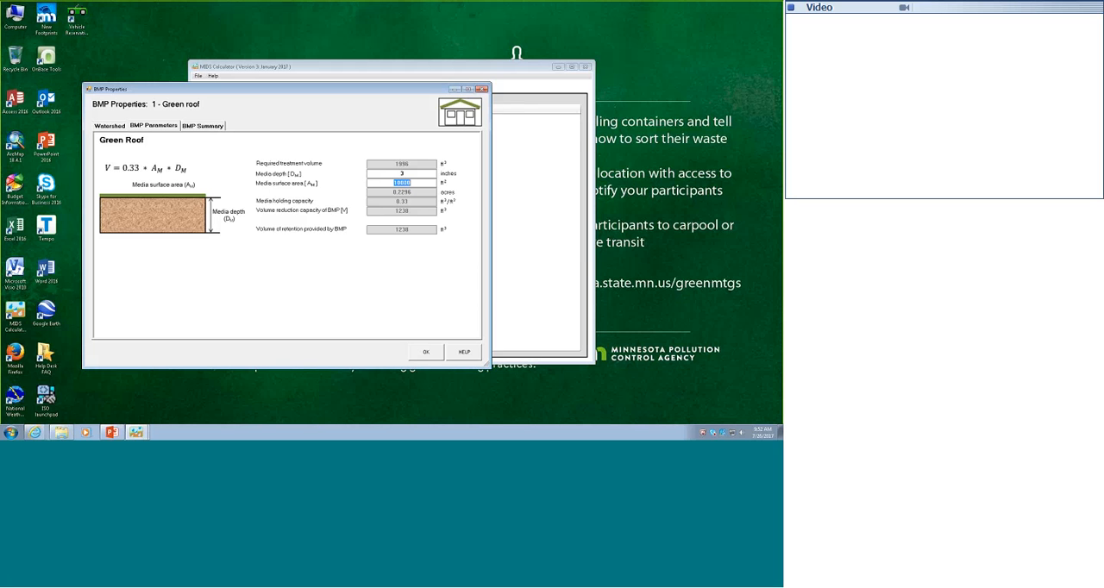
# Try media surface areas of 15000 and 20000 square feet for the green roof.
pyautogui.write('15000')
pyautogui.press('Tab')
pyautogui.press('BackSpace')
pyautogui.press('BackSpace')
pyautogui.press('BackSpace')
pyautogui.press('BackSpace')
pyautogui.press('BackSpace')
pyautogui.write('20000')
# Set the green roof's media depth to 3 inches and its media surface area to 21780 square feet.
pyautogui.click(409, 175)
pyautogui.moveTo(413, 182); pyautogui.dragTo(385, 183)
pyautogui.moveTo(409, 173); pyautogui.dragTo(393, 183)
pyautogui.write('321780')
# Examine the green roof's BMP summary, covering the performance goal, annual runoff, phosphorus and TSS reductions.
pyautogui.click(197, 127)
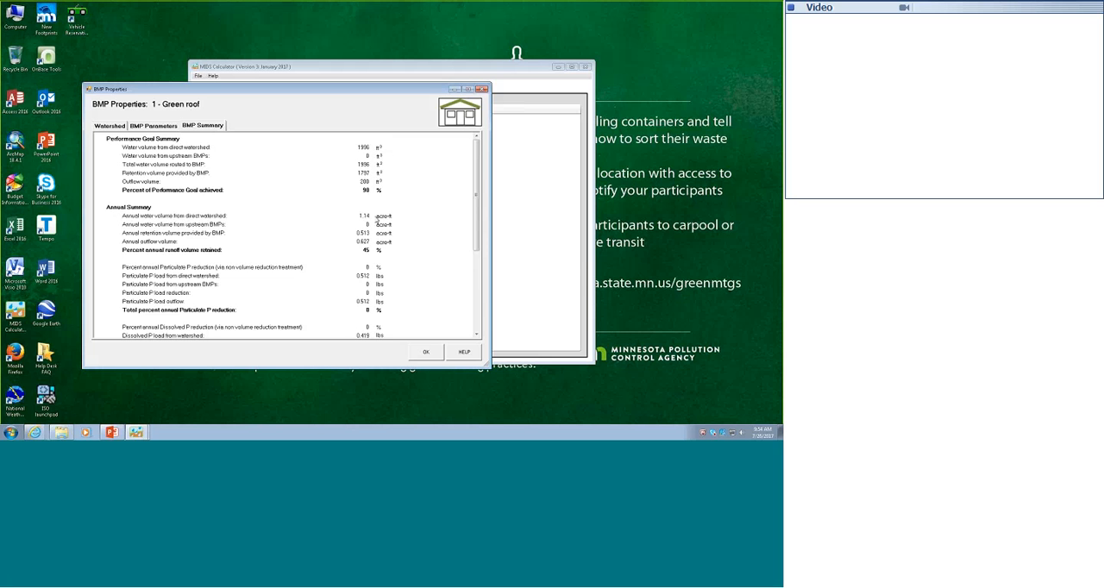
pyautogui.moveTo(477, 236); pyautogui.dragTo(483, 276)
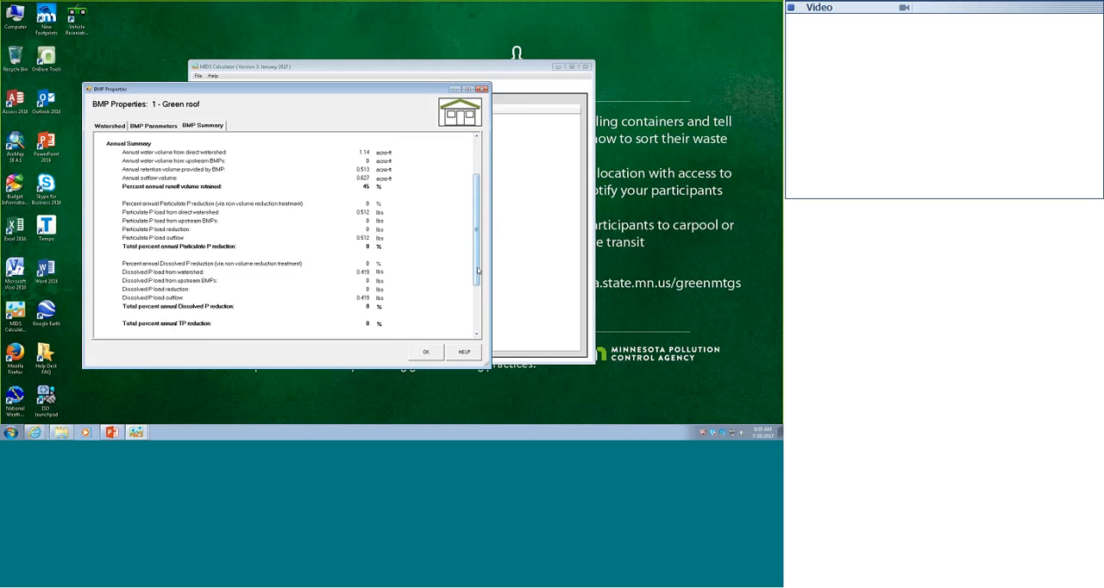
pyautogui.moveTo(480, 271); pyautogui.dragTo(476, 323)
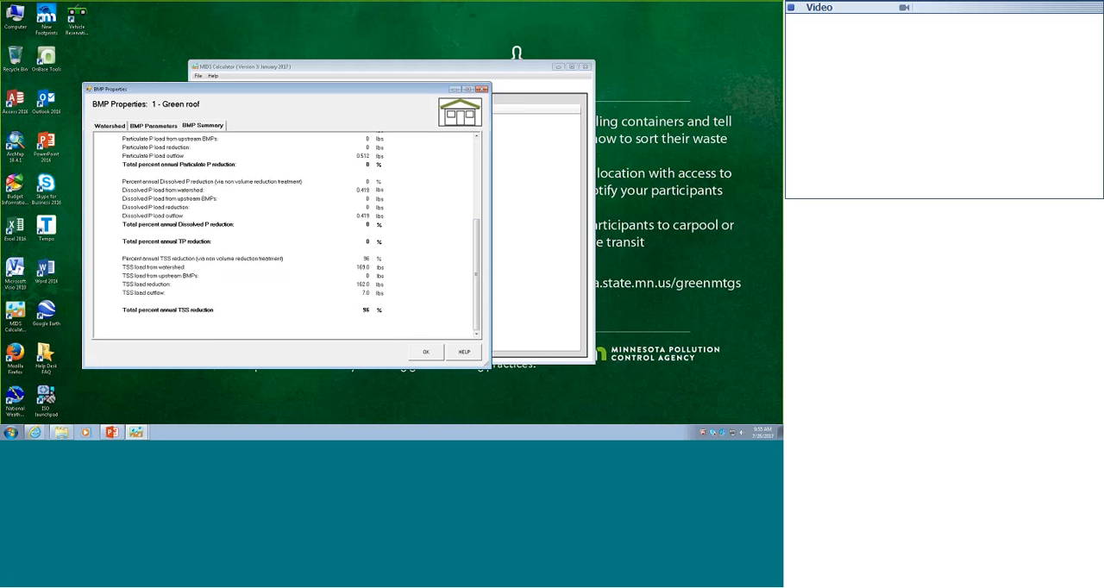
pyautogui.moveTo(476, 281); pyautogui.dragTo(470, 200)
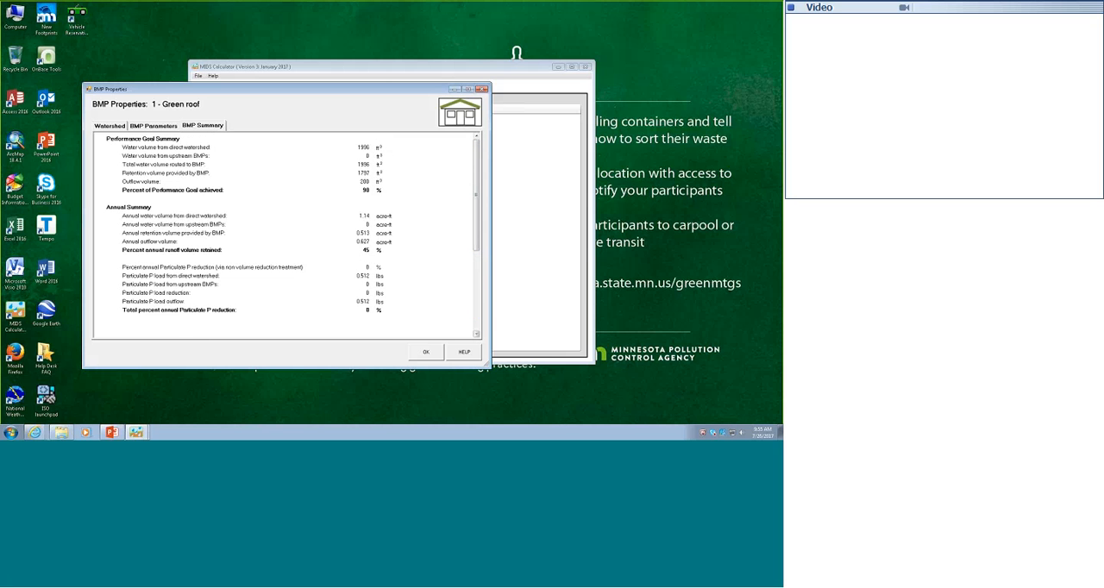
# Return to the green roof's BMP parameters and open the related help page in the Minnesota Stormwater Manual.
pyautogui.click(156, 126)
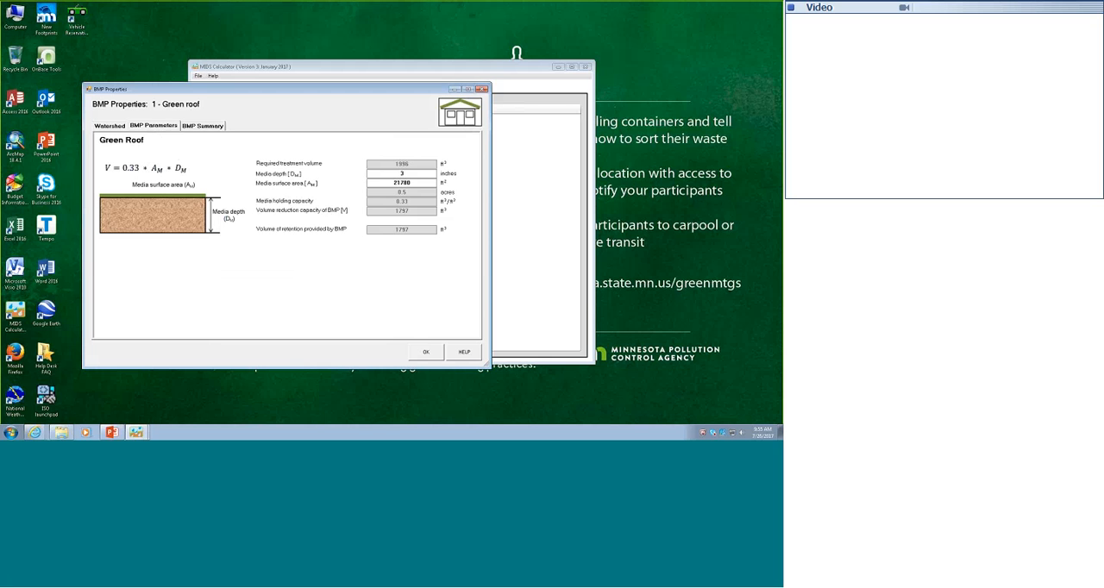
pyautogui.click(464, 352)
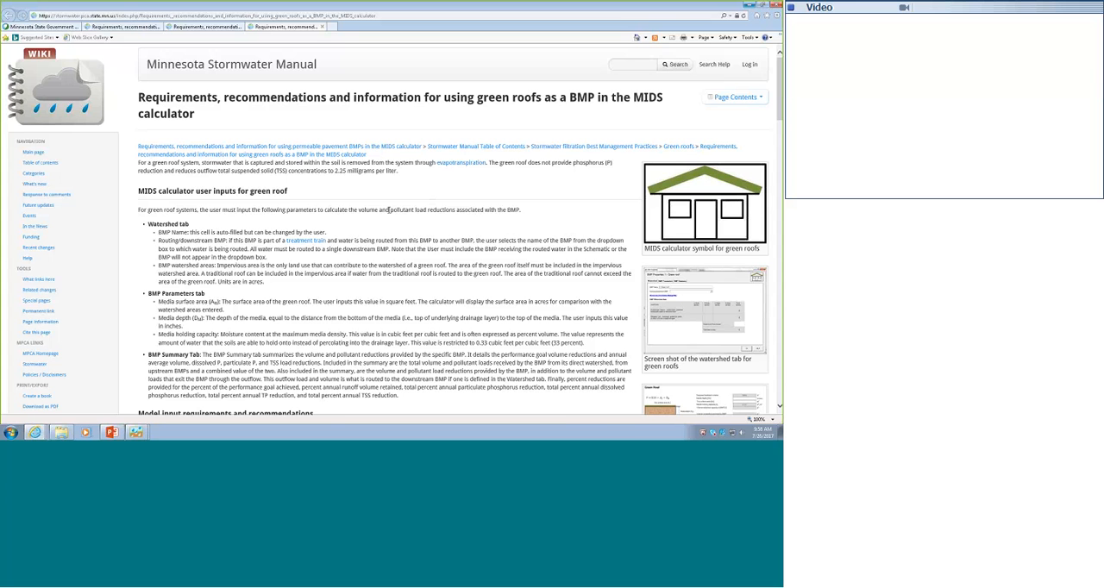
# Switch to PowerPoint, start the slide show from the module content slide and advance to the Module 11 closing slide.
pyautogui.click(111, 432)
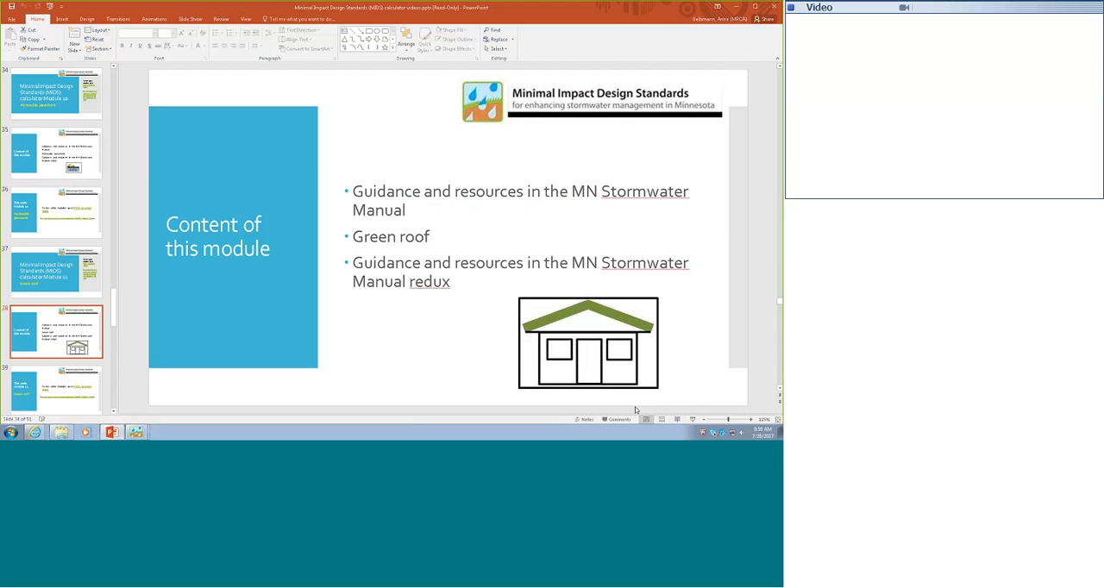
pyautogui.click(692, 420)
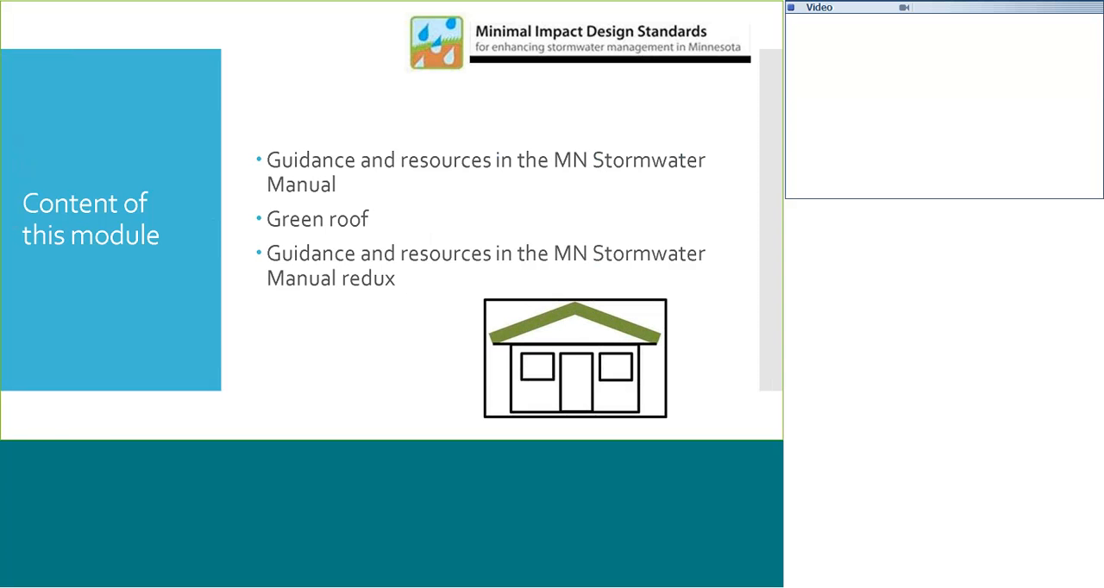
pyautogui.click(577, 389)
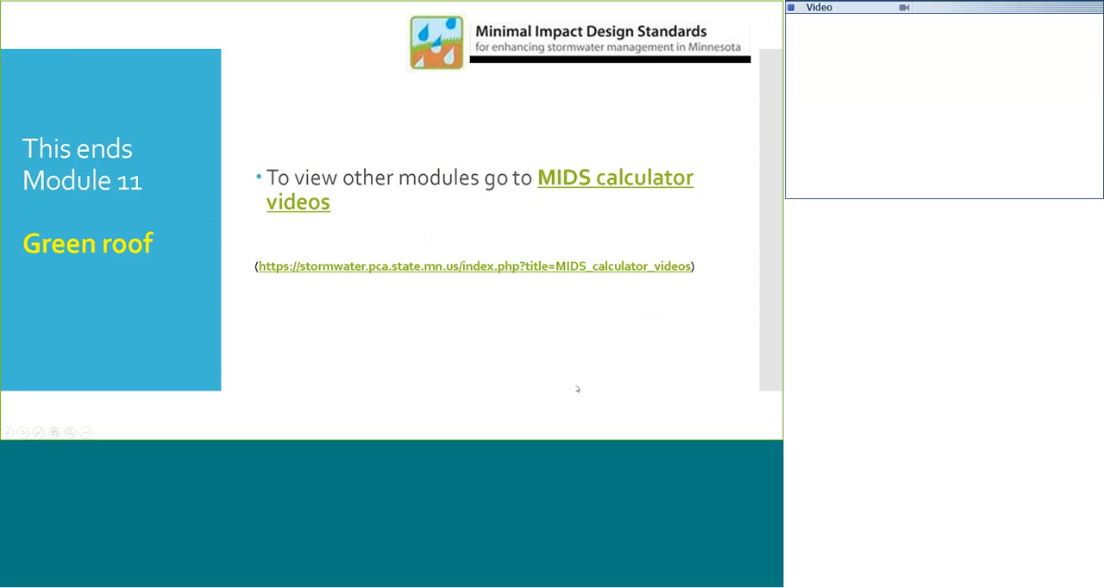